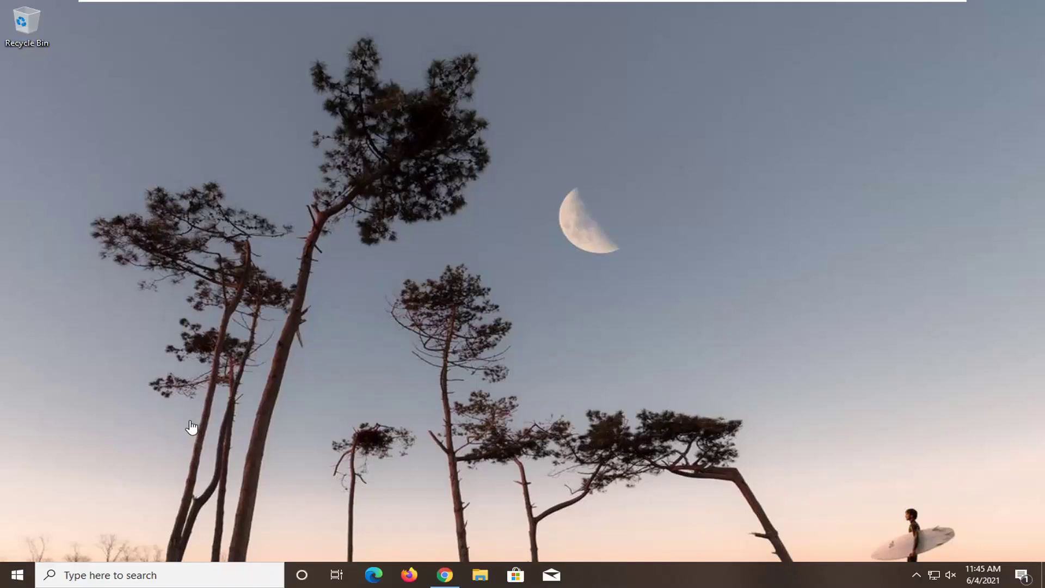
Search Start for 'network reset' and open the Network reset settings page.
left_click(18, 575)
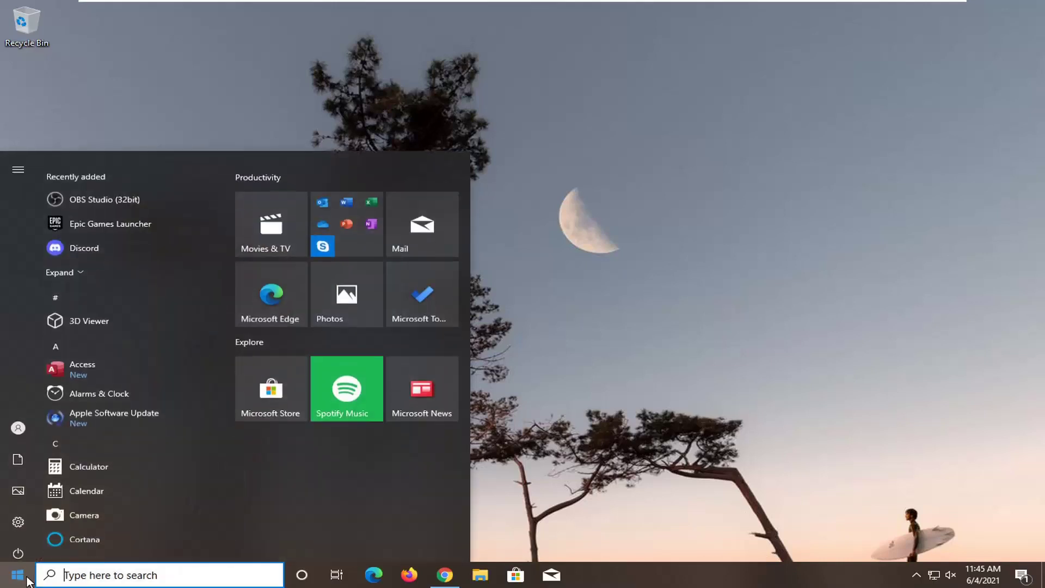
type("network re")
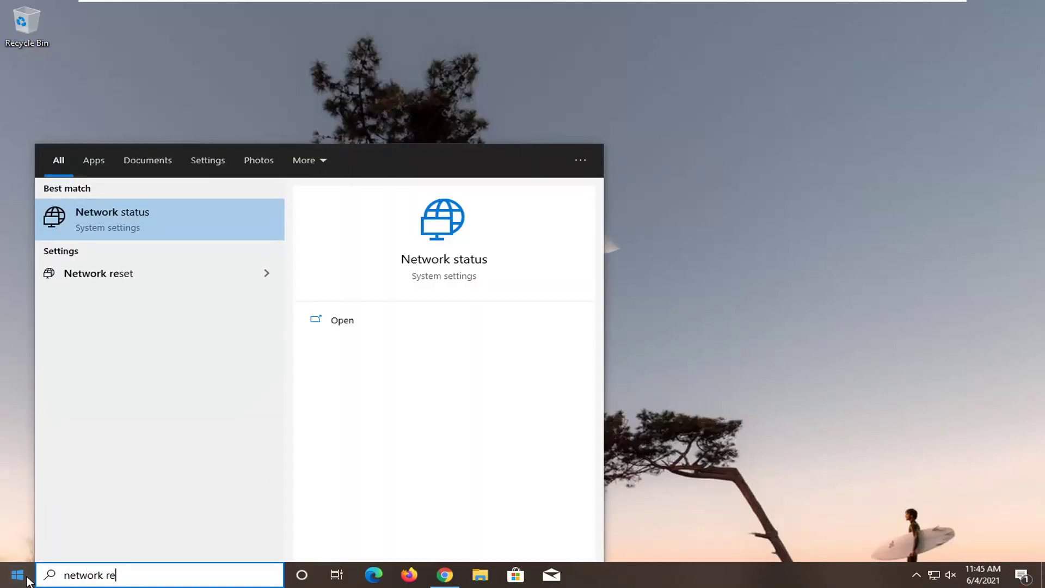
type("set")
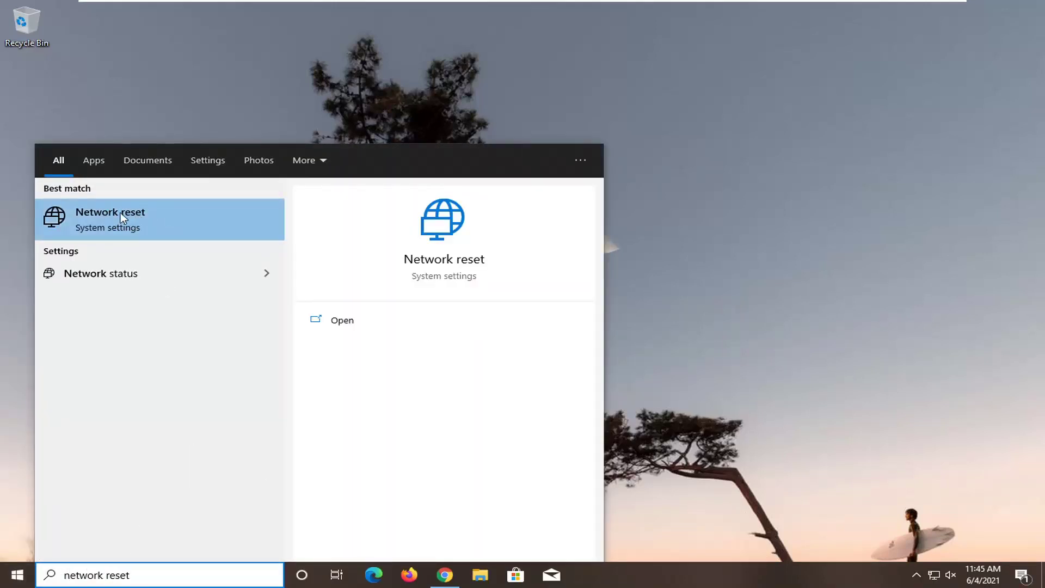
left_click(167, 219)
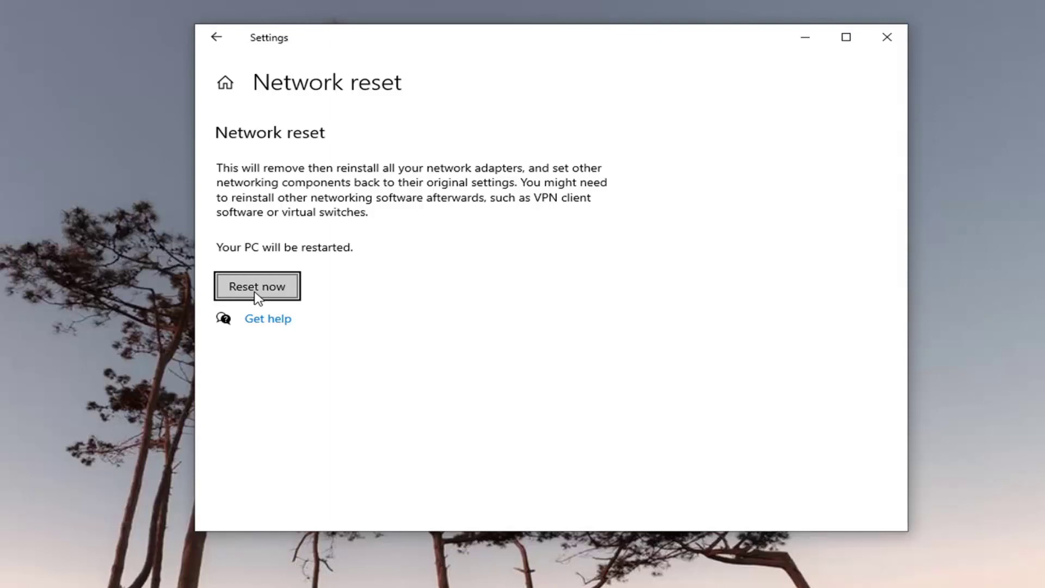
Confirm Reset now, dismiss the five-minute sign-out notice, and close Settings.
left_click(257, 290)
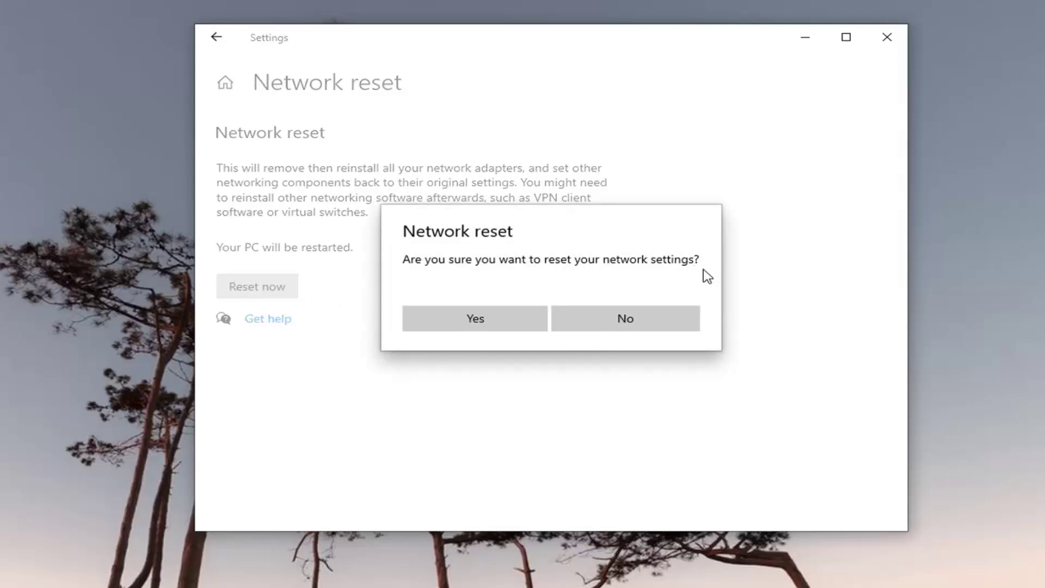
left_click(493, 321)
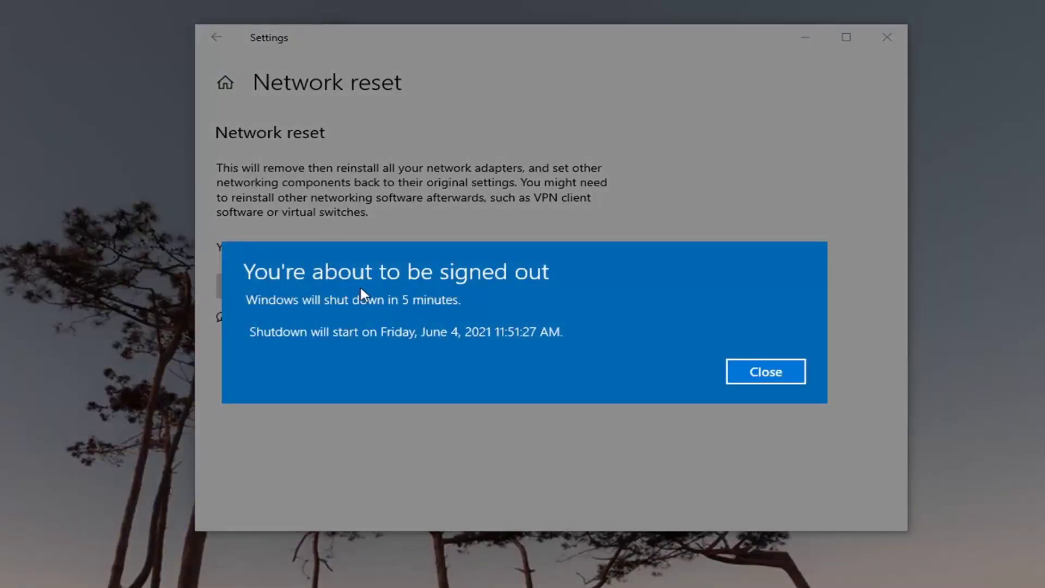
left_click(762, 374)
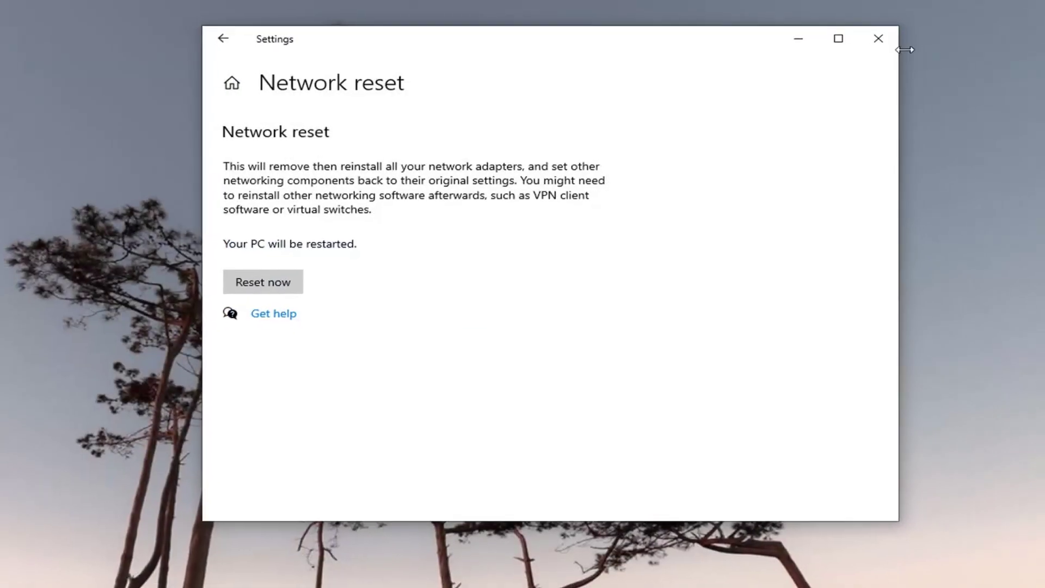
left_click(888, 37)
Restart the PC from the Start button's Shut down or sign out menu.
right_click(10, 584)
mouse_move(73, 543)
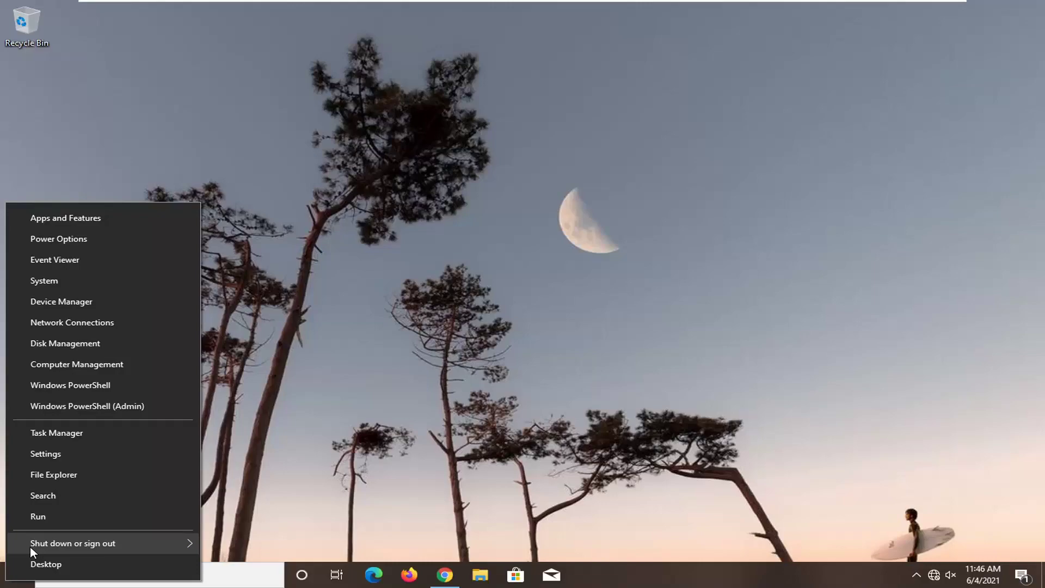
left_click(236, 540)
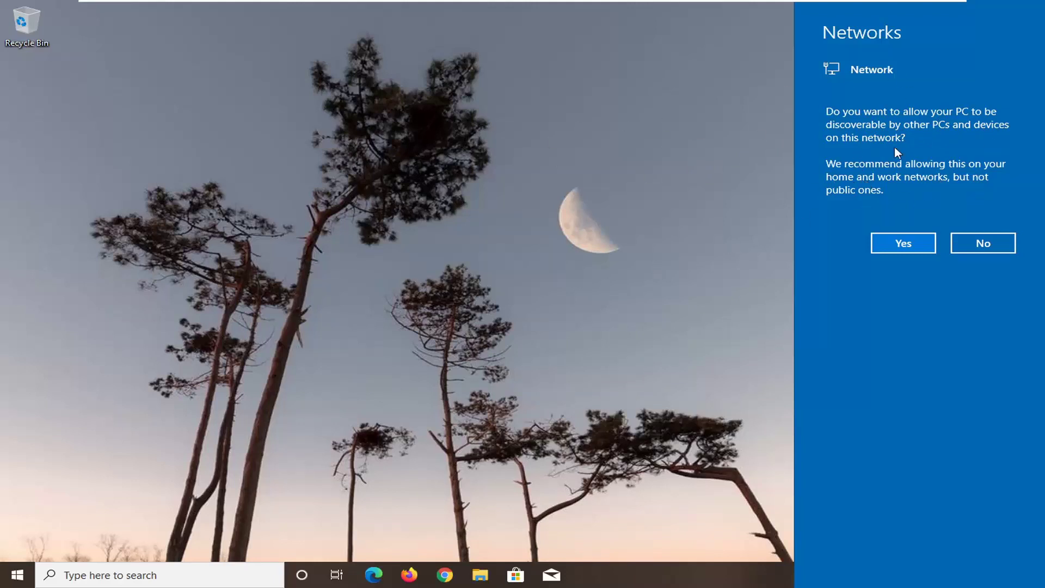
Answer No to the Networks discoverability prompt, keeping the PC hidden.
left_click(991, 245)
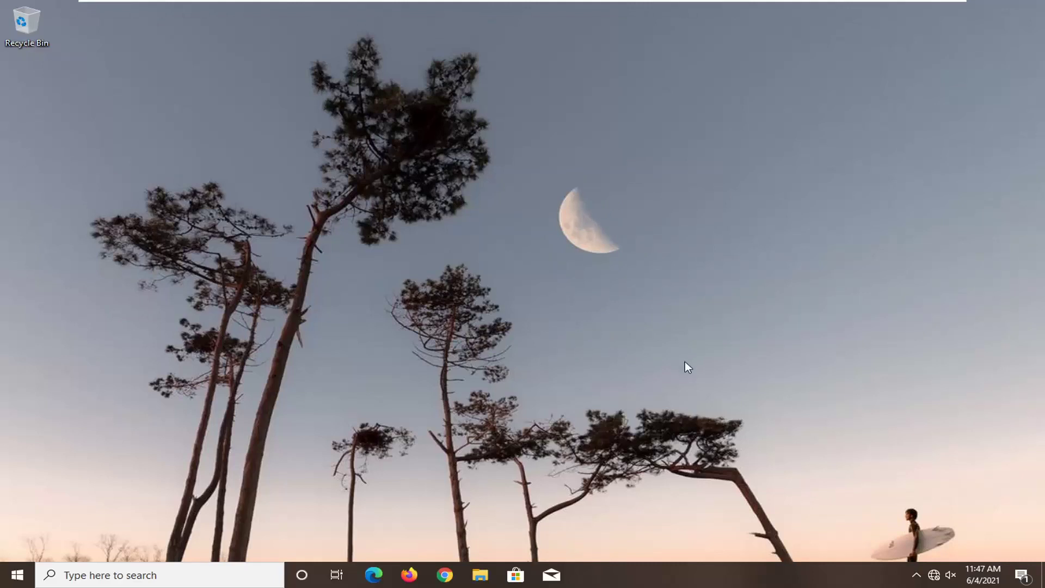
left_click_drag(689, 362, 755, 424)
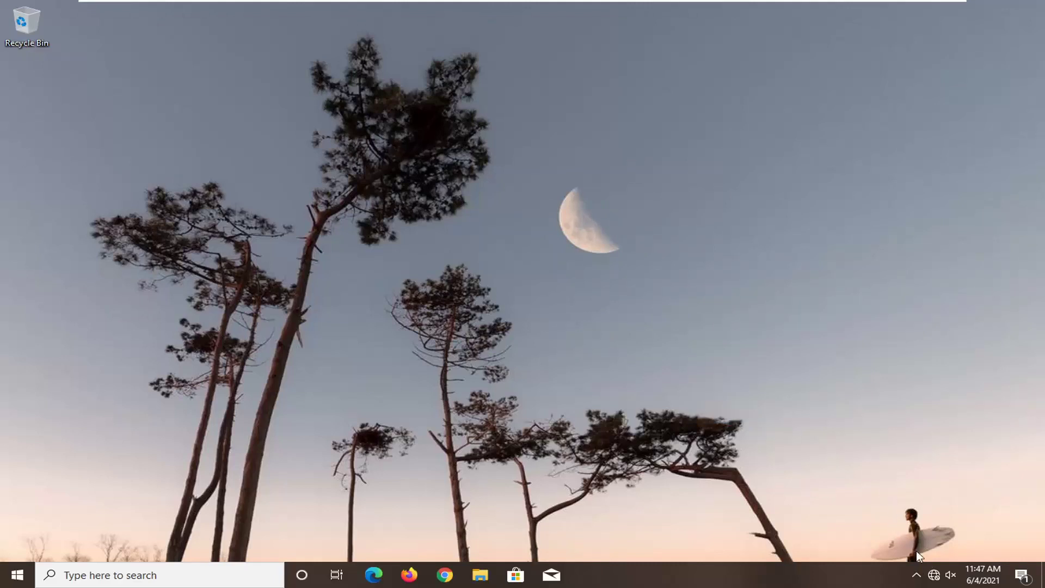